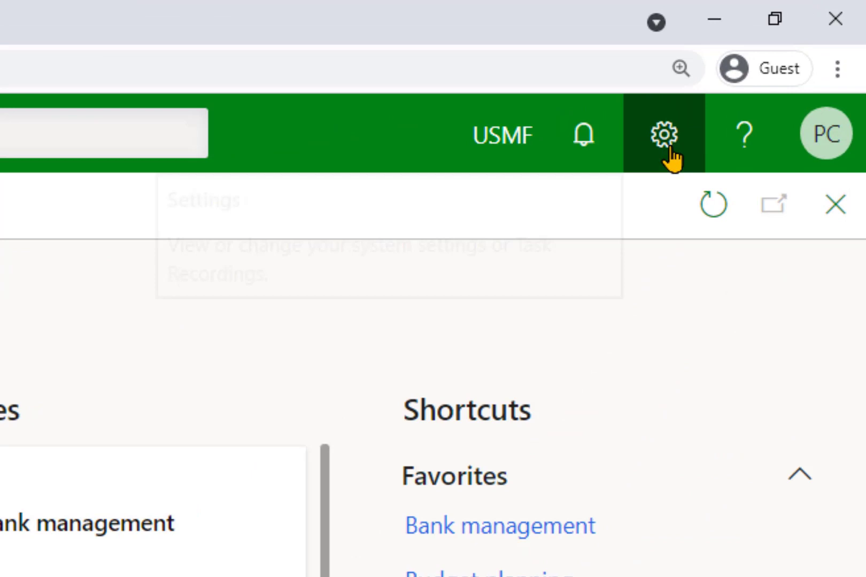
Open the Task recorder pane from the Settings gear menu
{"action": "left_click", "coordinate": [646, 170]}
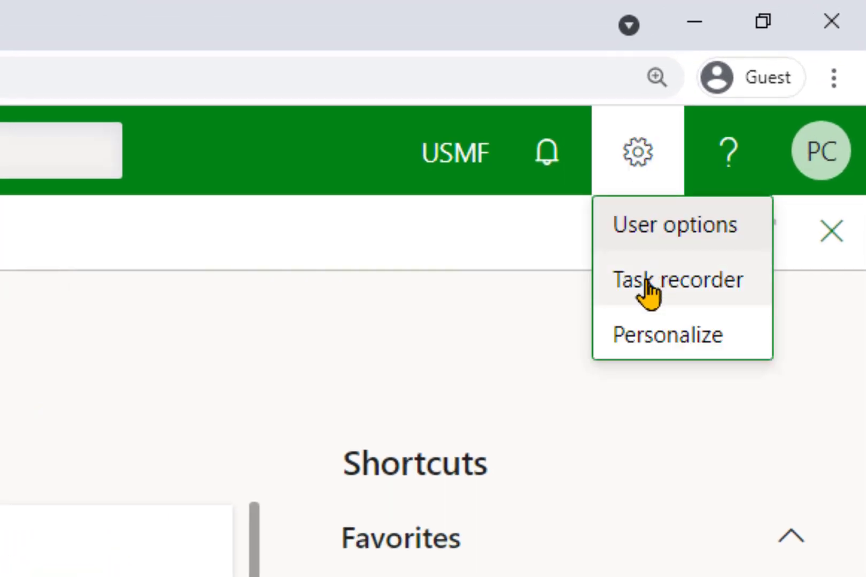
{"action": "left_click", "coordinate": [700, 292]}
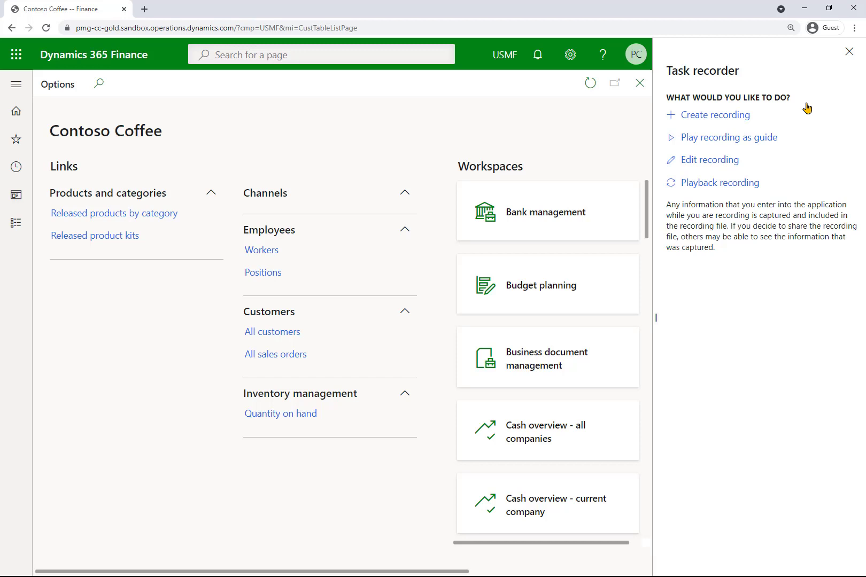
Create a recording named 'Create a Customer' and start capturing steps
{"action": "left_click", "coordinate": [725, 116]}
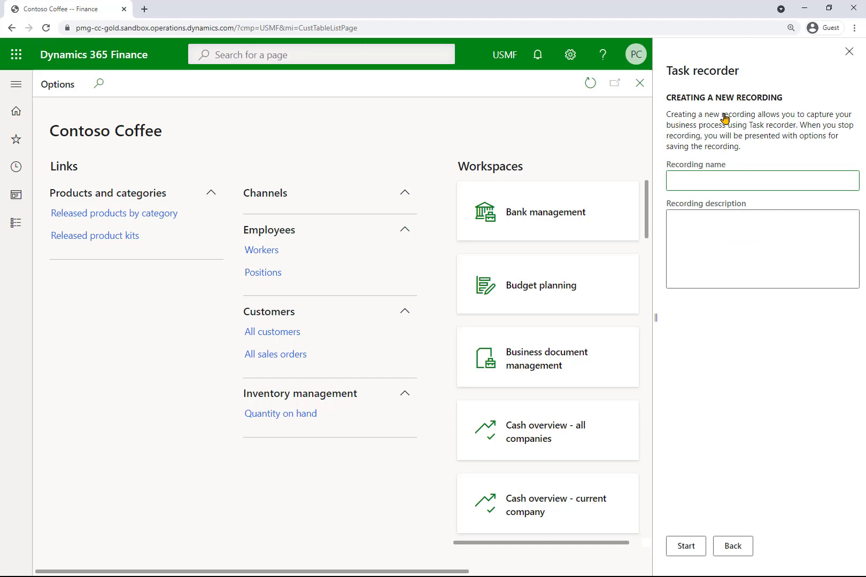
{"action": "type", "text": "Create a Customer"}
{"action": "left_click", "coordinate": [687, 548]}
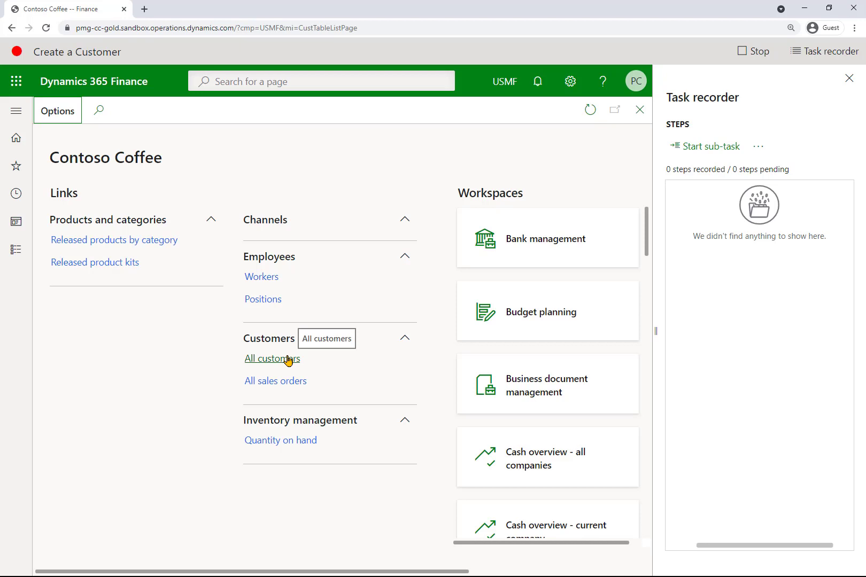
Start a new customer in All customers with First Up Consultants as the name
{"action": "left_click", "coordinate": [288, 360]}
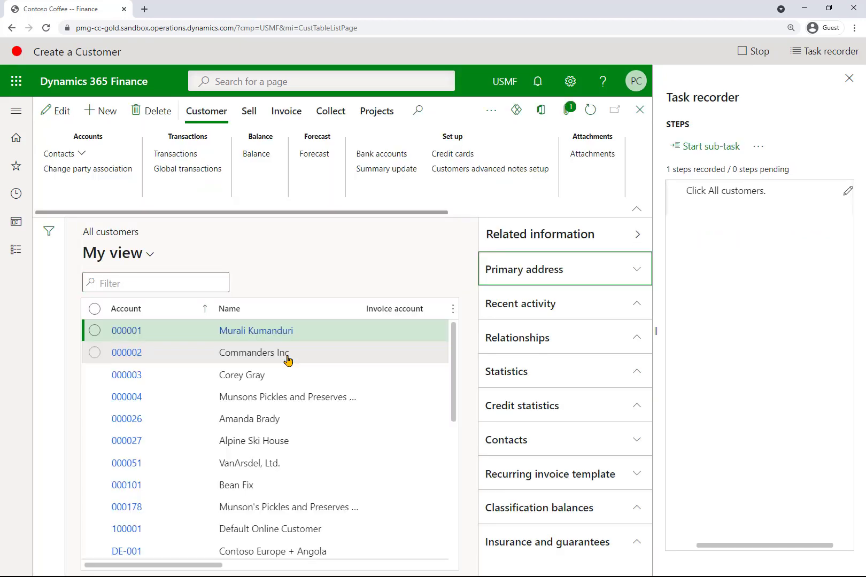
{"action": "left_click", "coordinate": [92, 105]}
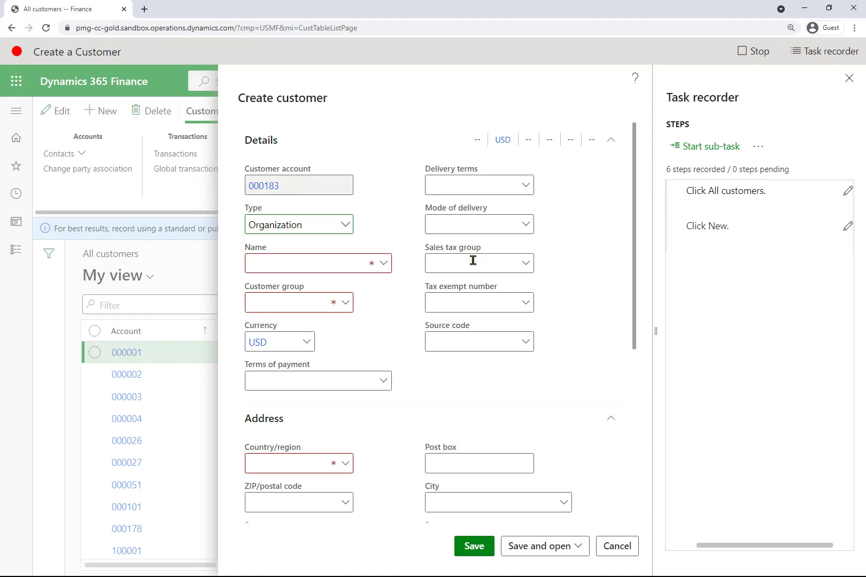
{"action": "left_click", "coordinate": [384, 262]}
{"action": "left_click", "coordinate": [384, 262]}
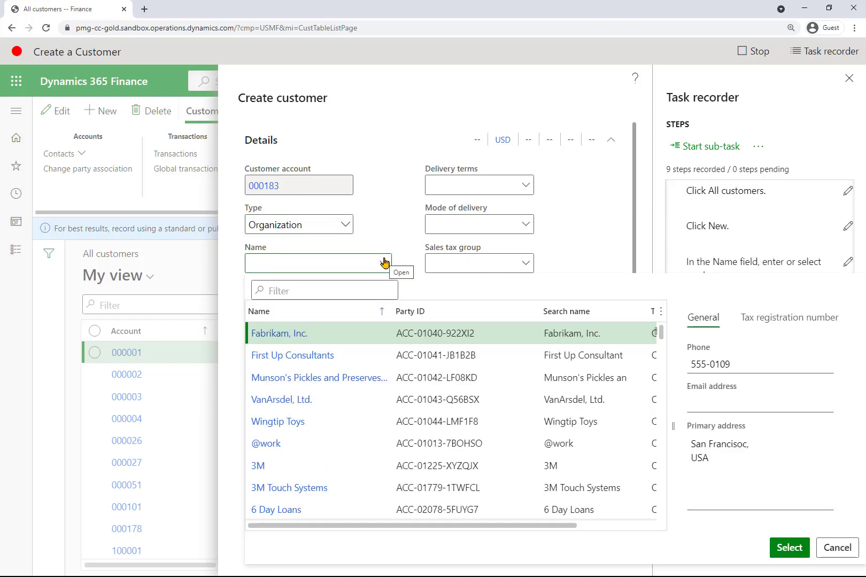
{"action": "left_click", "coordinate": [348, 362]}
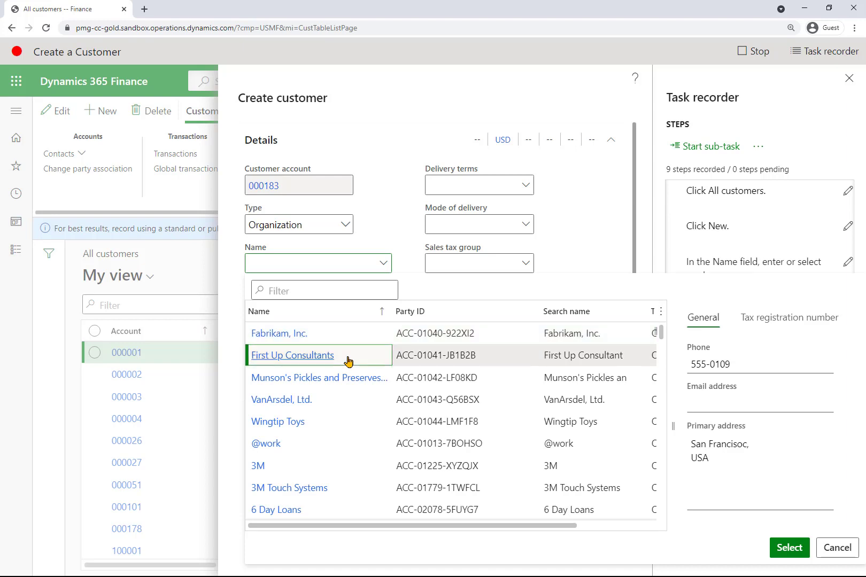
{"action": "left_click", "coordinate": [784, 556]}
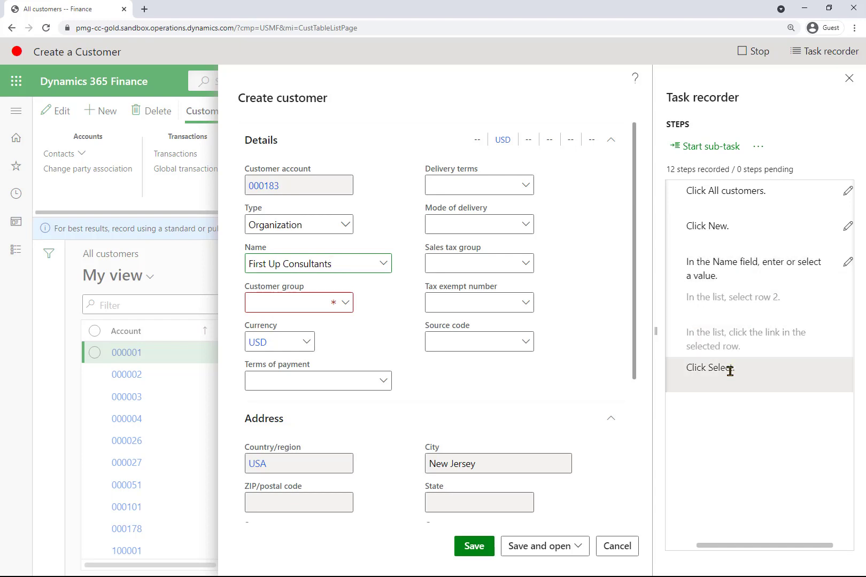
Set customer group 10 Wholesales customers and save the new customer
{"action": "left_click", "coordinate": [347, 304]}
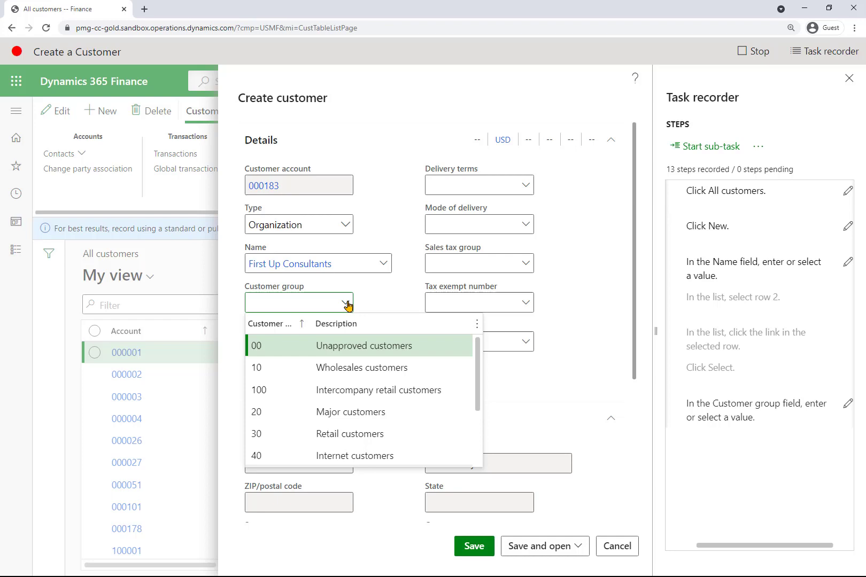
{"action": "left_click", "coordinate": [346, 365]}
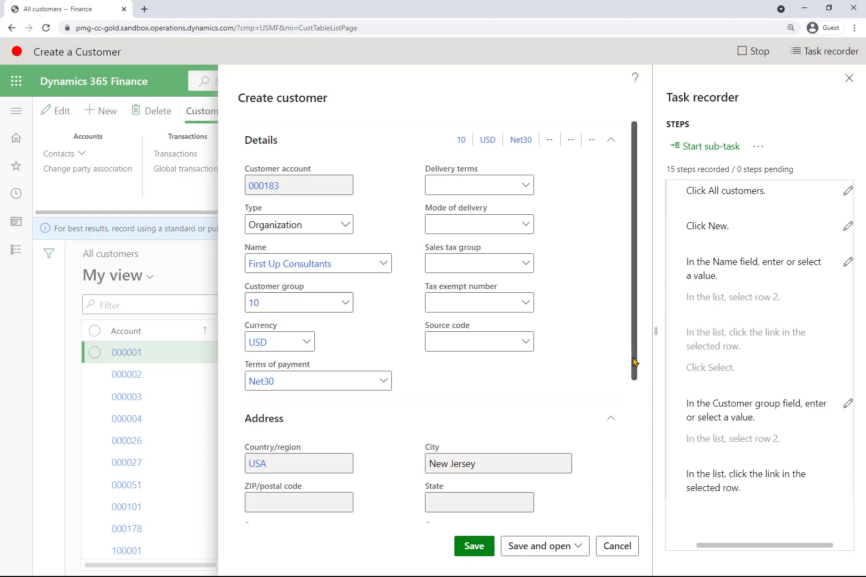
{"action": "left_click_drag", "start_coordinate": [634, 363], "coordinate": [636, 508]}
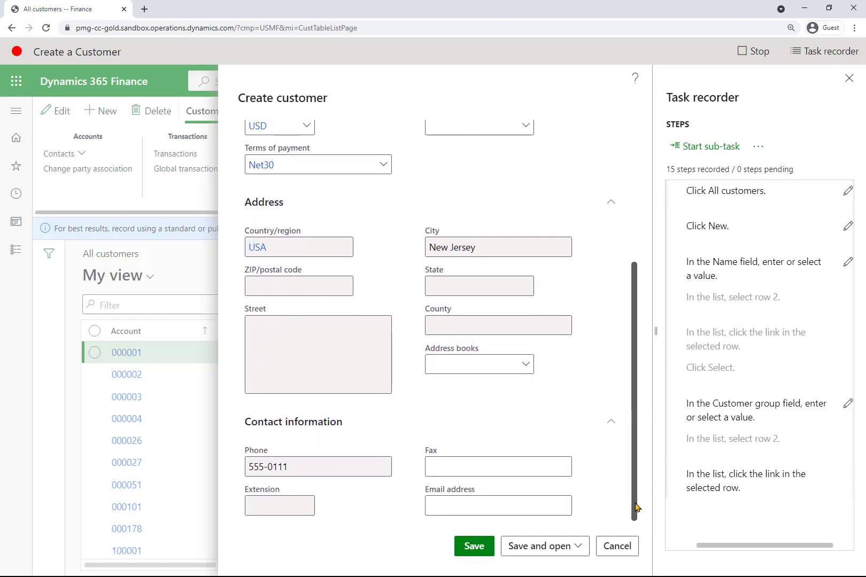
{"action": "left_click", "coordinate": [471, 546]}
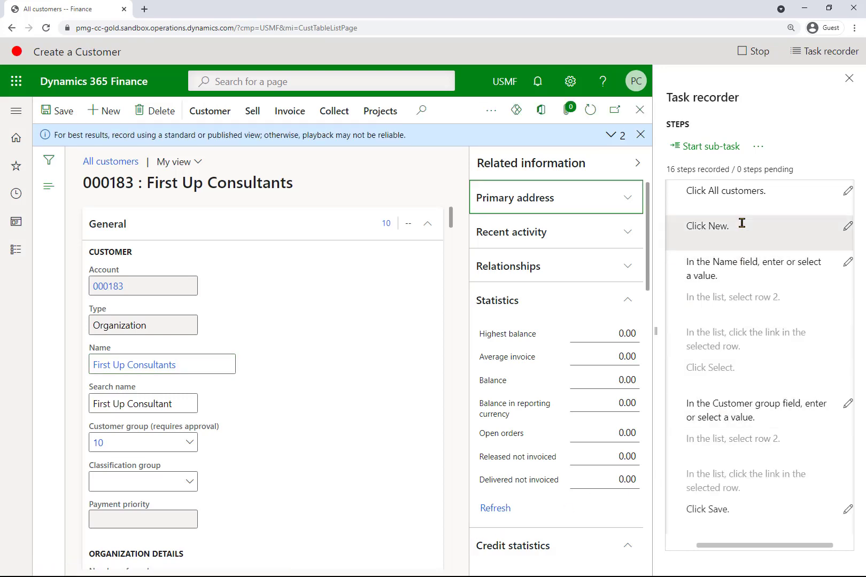
Stop the recording and export it as Create a Customer.docx
{"action": "left_click", "coordinate": [745, 369]}
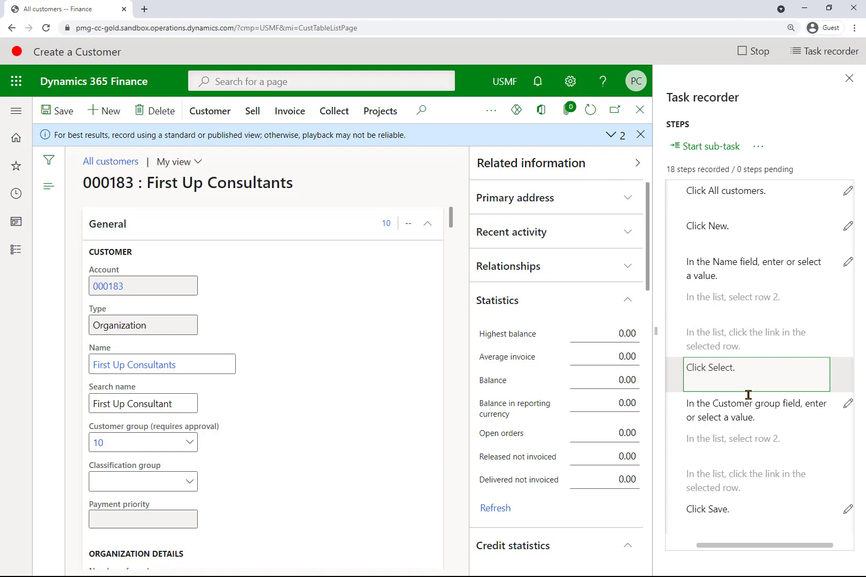
{"action": "left_click", "coordinate": [758, 52]}
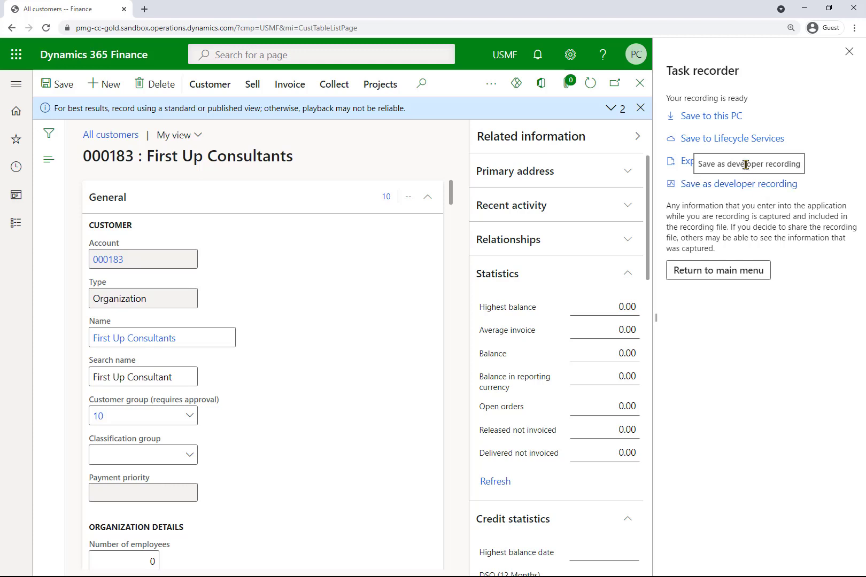
{"action": "left_click", "coordinate": [689, 162]}
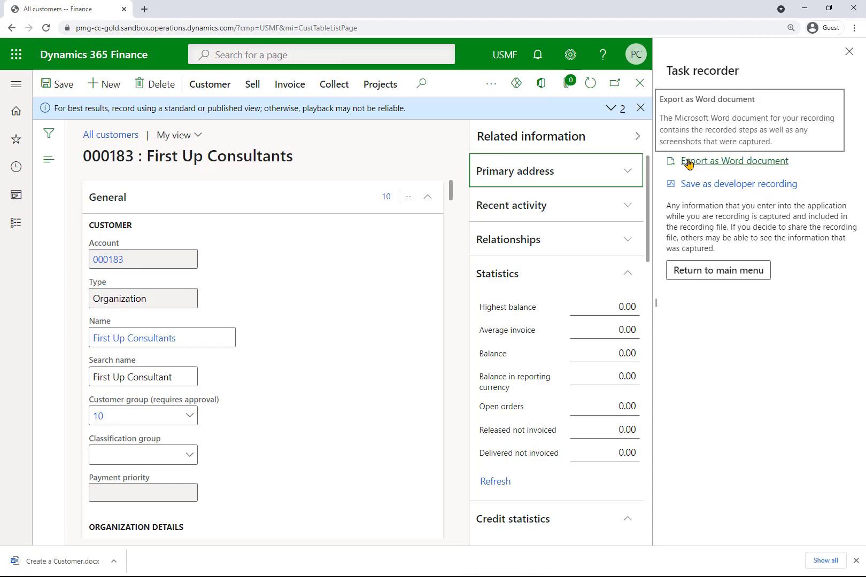
Open the downloaded Create a Customer.docx maximized in Word, review its steps, and close it
{"action": "left_click", "coordinate": [78, 563]}
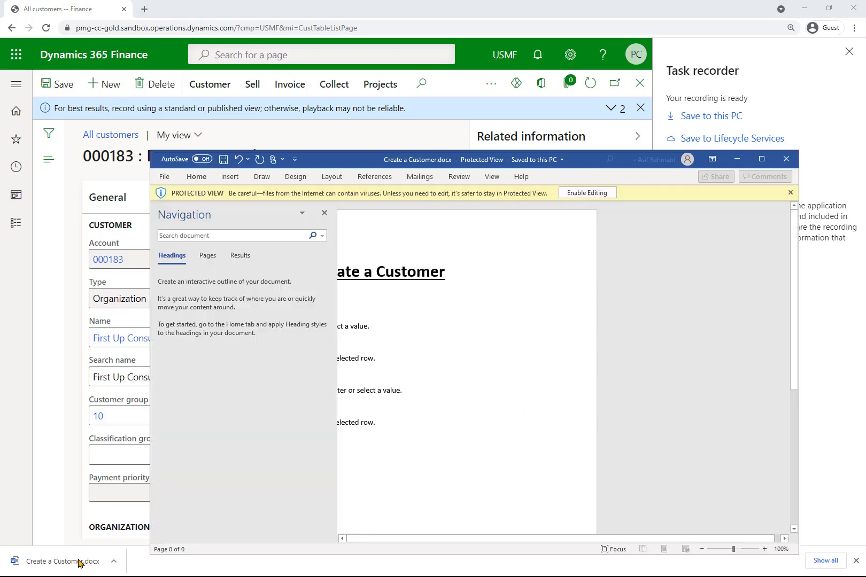
{"action": "left_click", "coordinate": [762, 158]}
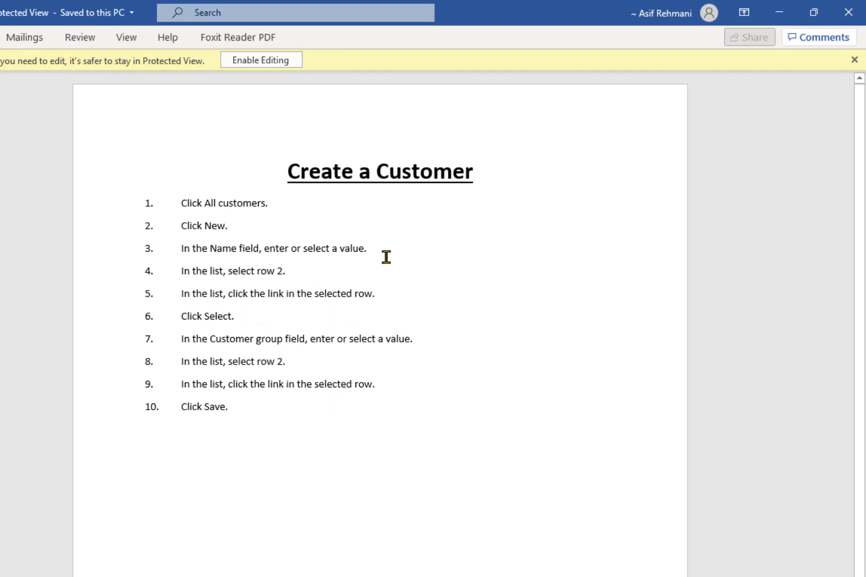
{"action": "left_click", "coordinate": [409, 205]}
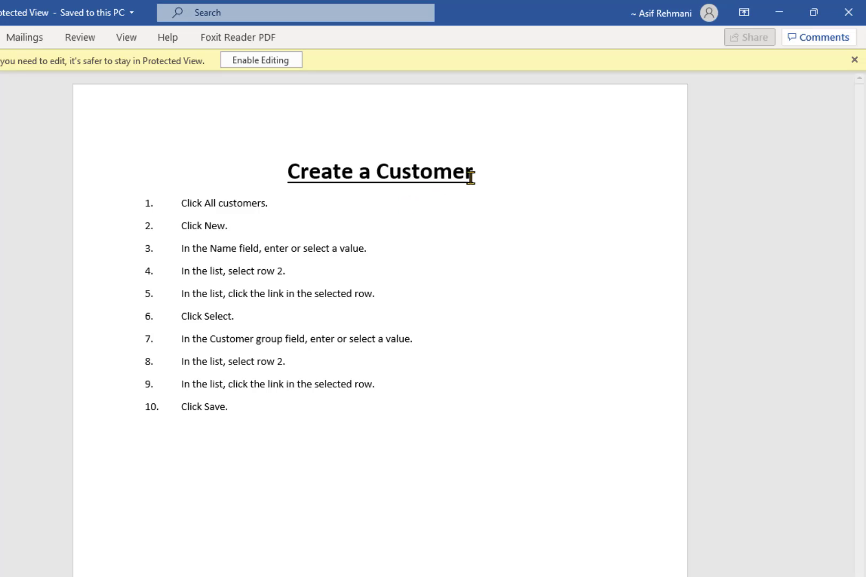
{"action": "left_click", "coordinate": [852, 15]}
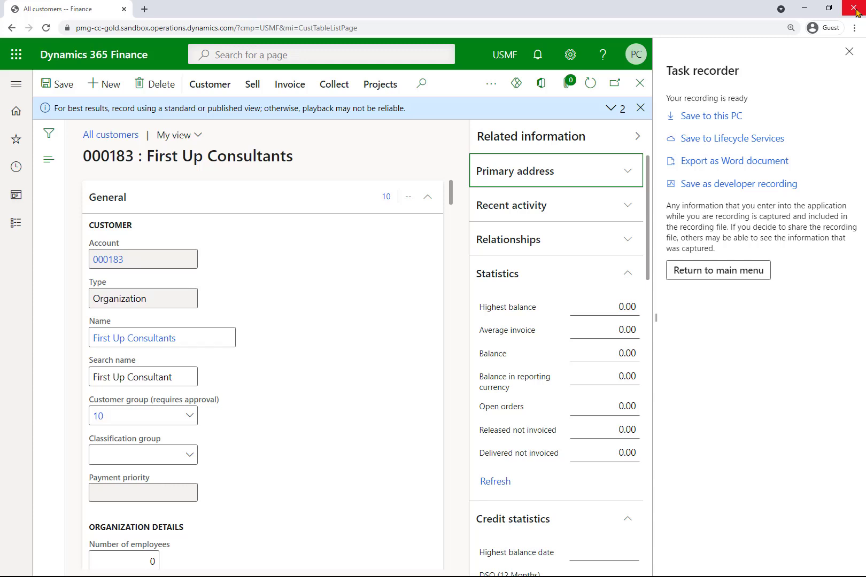
Save the recording as Create a Customer (1).axtr and go to the Contoso Coffee dashboard
{"action": "left_click", "coordinate": [708, 122]}
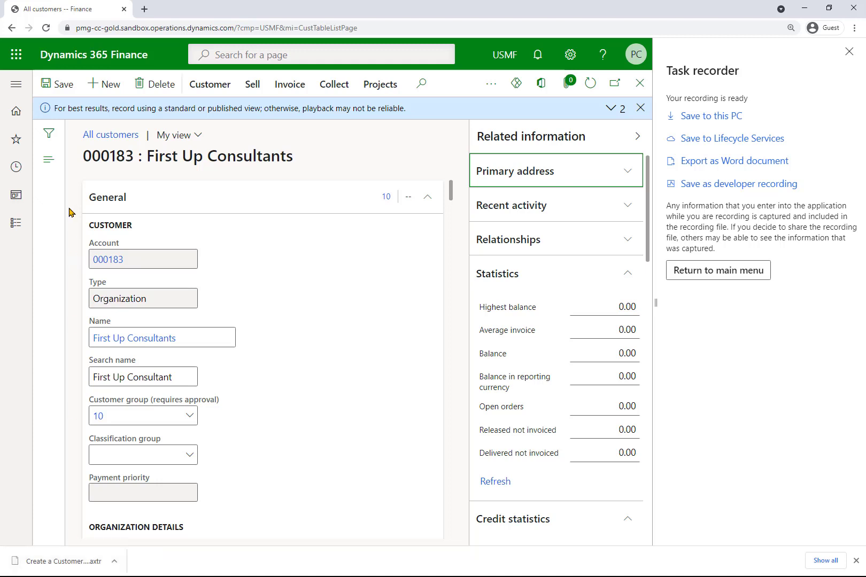
{"action": "left_click", "coordinate": [19, 113]}
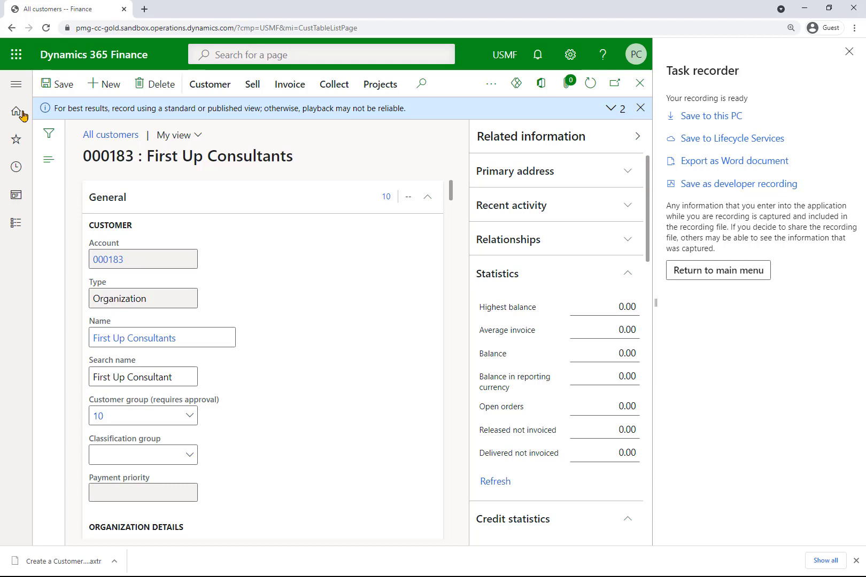
Open Create a Customer.axtr from this PC under Play recording as guide
{"action": "left_click", "coordinate": [748, 274]}
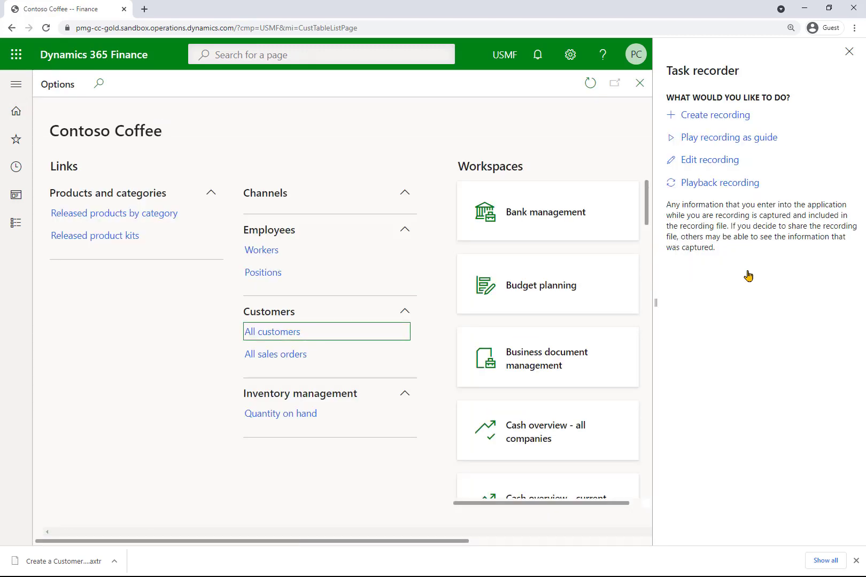
{"action": "left_click", "coordinate": [759, 138]}
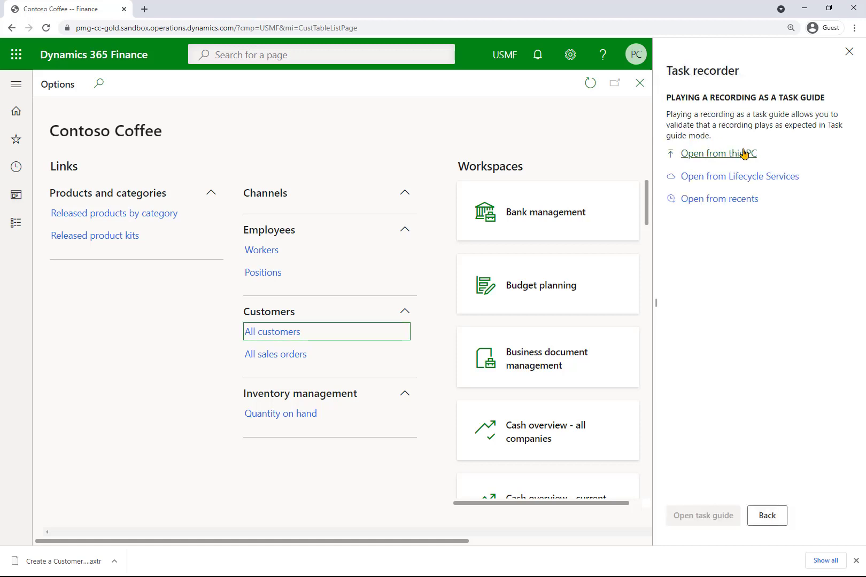
{"action": "left_click", "coordinate": [741, 155]}
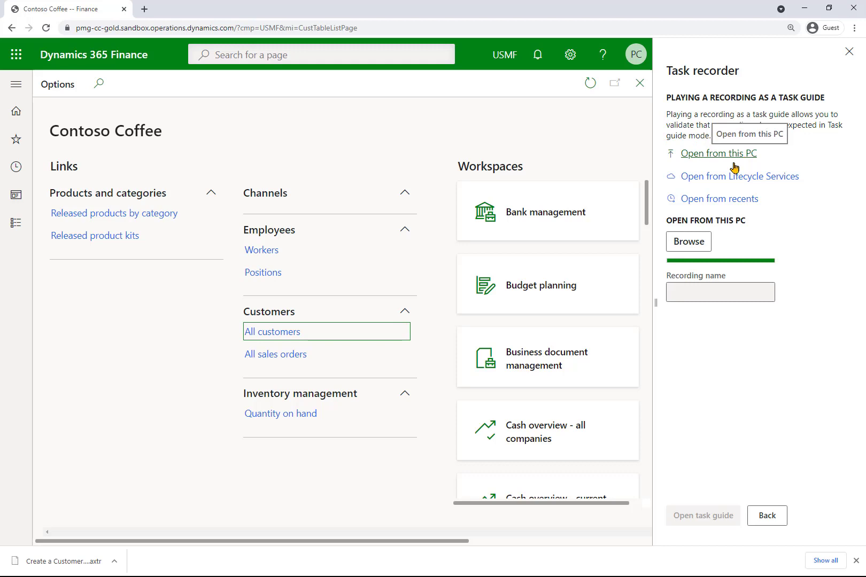
{"action": "left_click", "coordinate": [695, 244]}
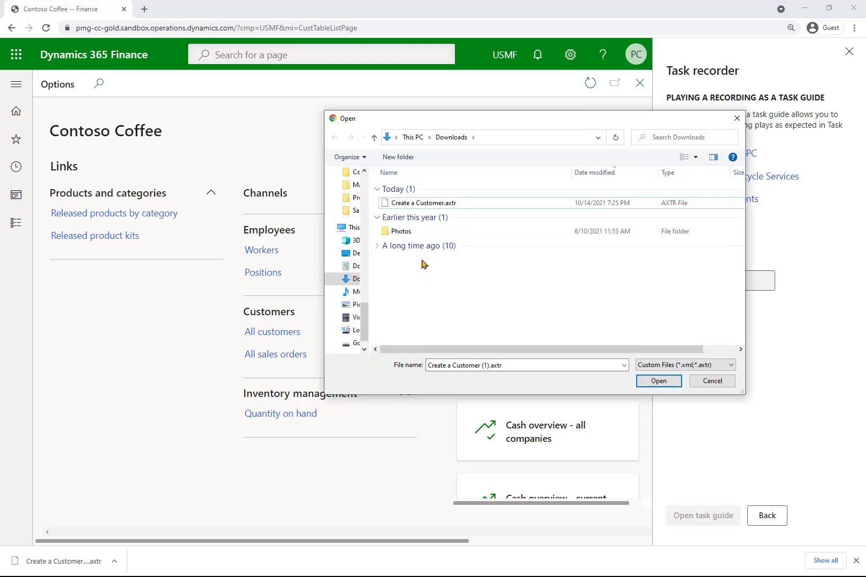
{"action": "left_click", "coordinate": [469, 207]}
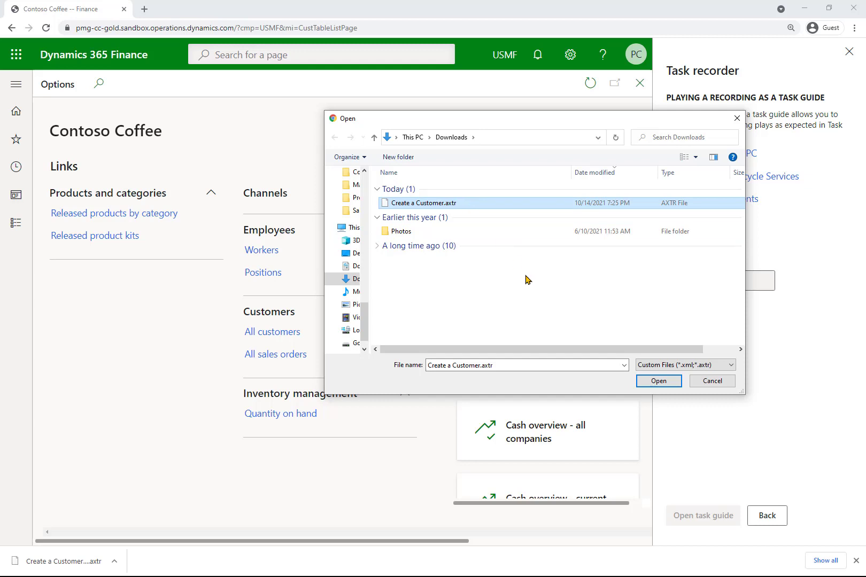
{"action": "left_click", "coordinate": [658, 382]}
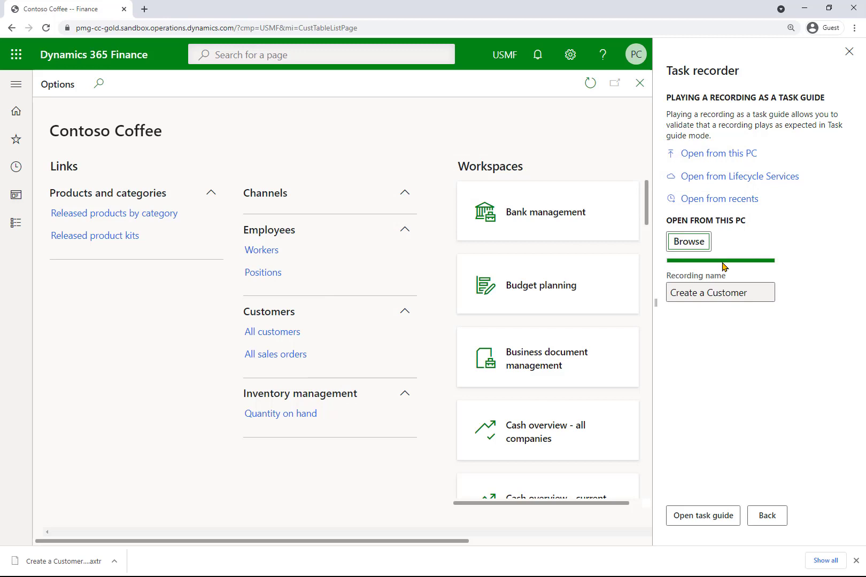
Start the Create a Customer task guide and begin a new record from All customers
{"action": "left_click", "coordinate": [703, 516]}
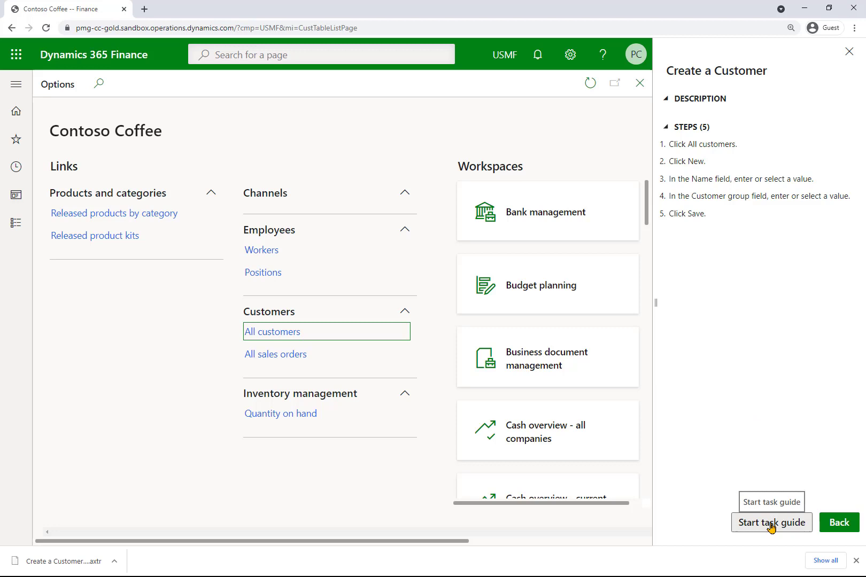
{"action": "left_click", "coordinate": [771, 522]}
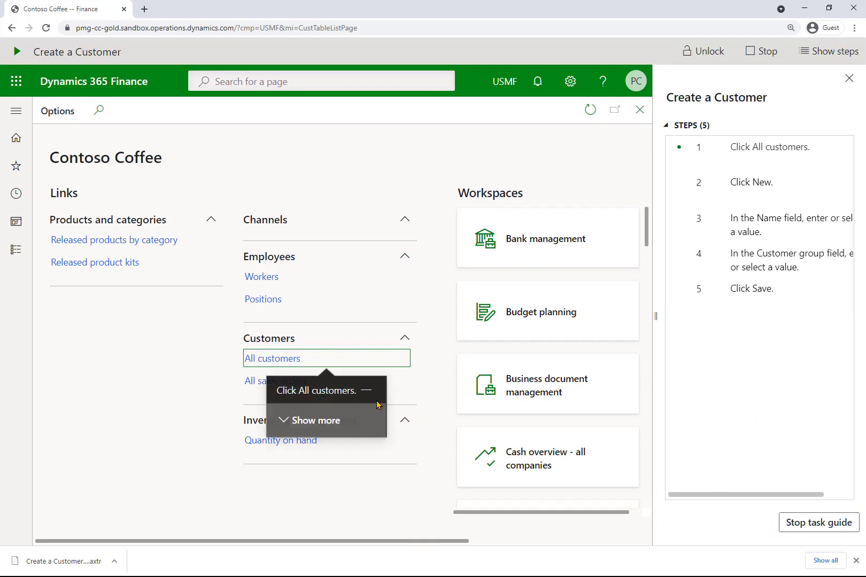
{"action": "left_click", "coordinate": [277, 366]}
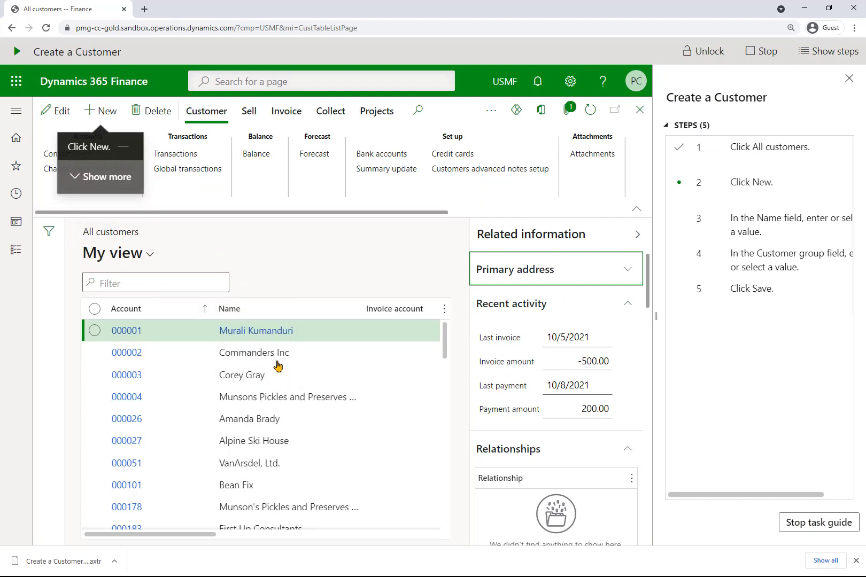
{"action": "left_click", "coordinate": [104, 115]}
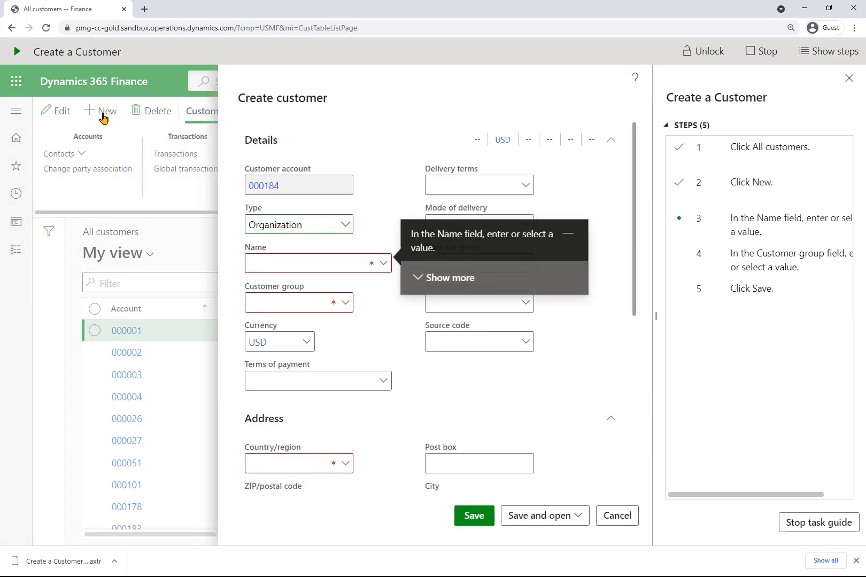
Choose Munson's Pickles as the customer name and customer group 10 Wholesales customers
{"action": "left_click", "coordinate": [382, 265]}
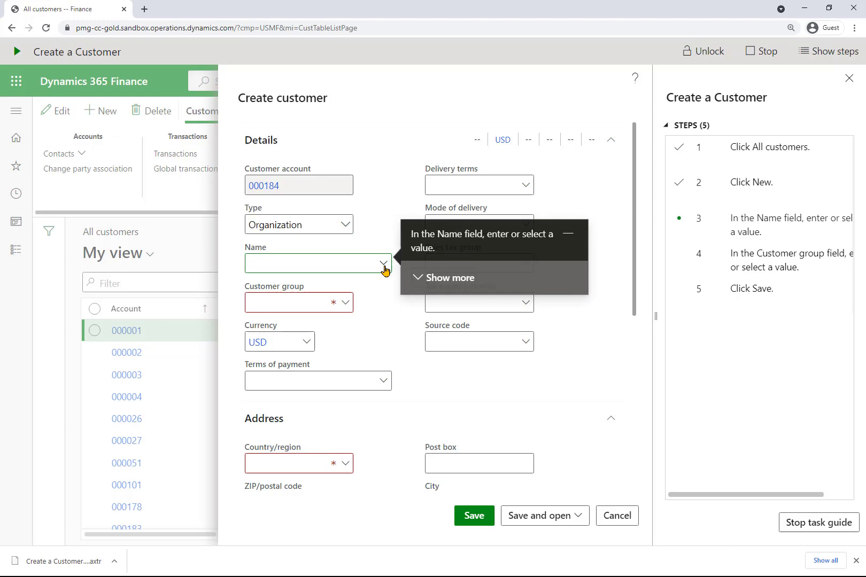
{"action": "left_click", "coordinate": [383, 265]}
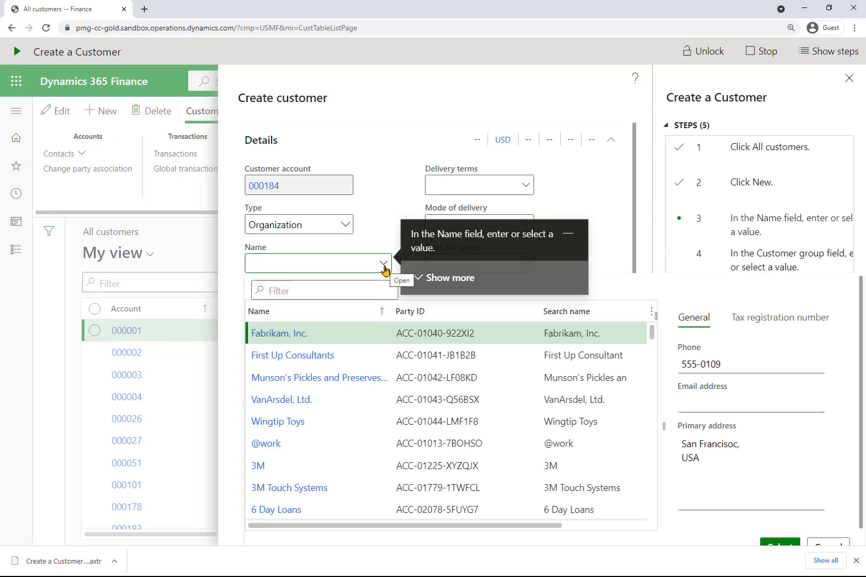
{"action": "left_click", "coordinate": [351, 379]}
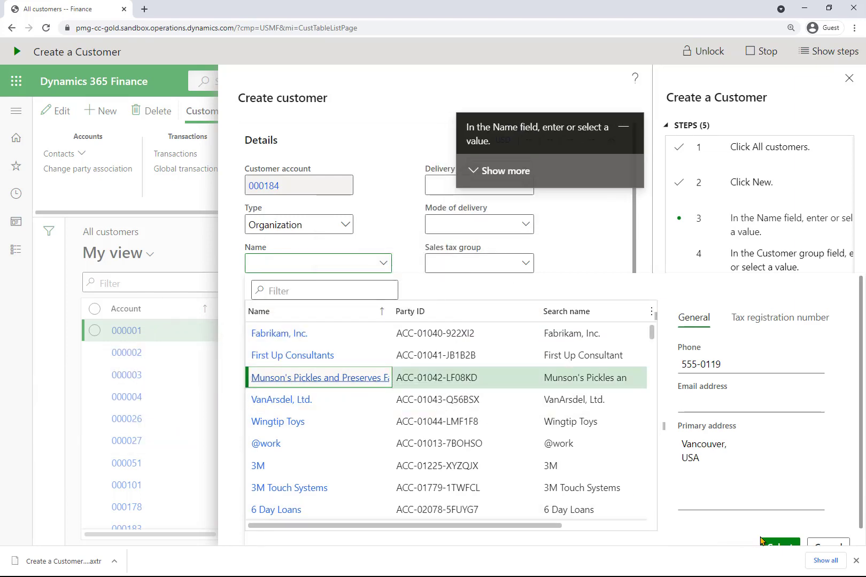
{"action": "left_click", "coordinate": [855, 562]}
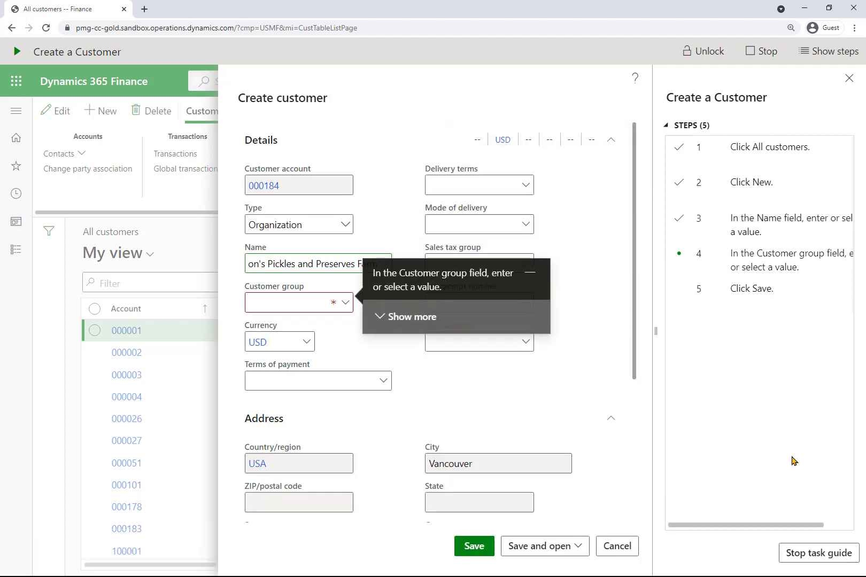
{"action": "left_click", "coordinate": [343, 301]}
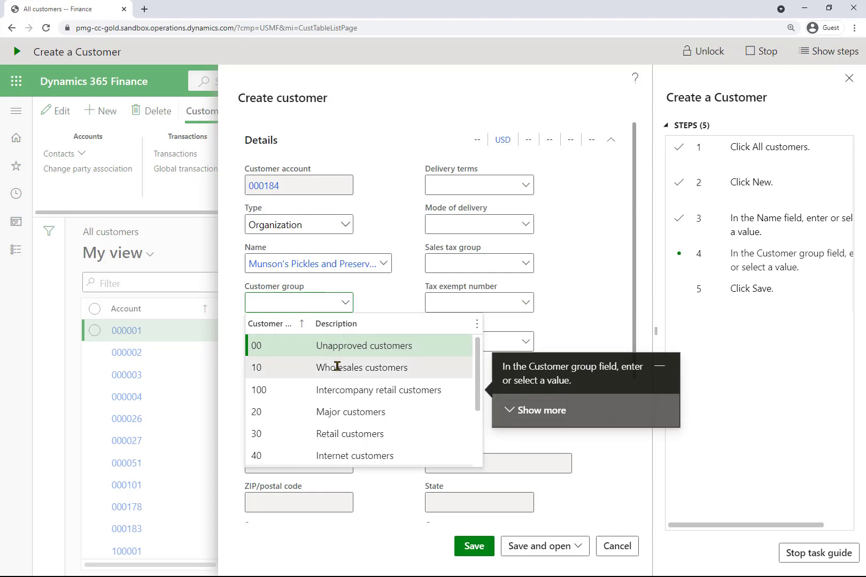
{"action": "left_click", "coordinate": [337, 367]}
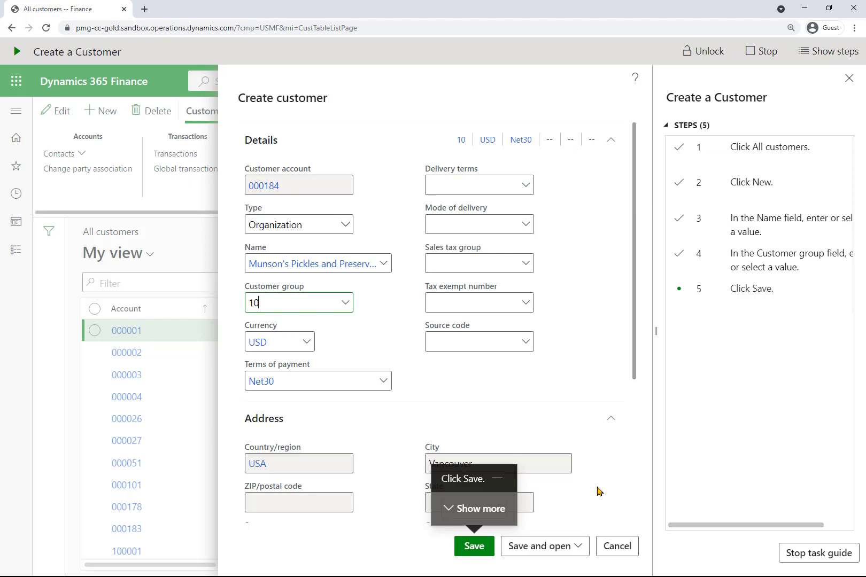
Try cancelling the unsaved customer and stop playing the task guide
{"action": "left_click", "coordinate": [616, 546]}
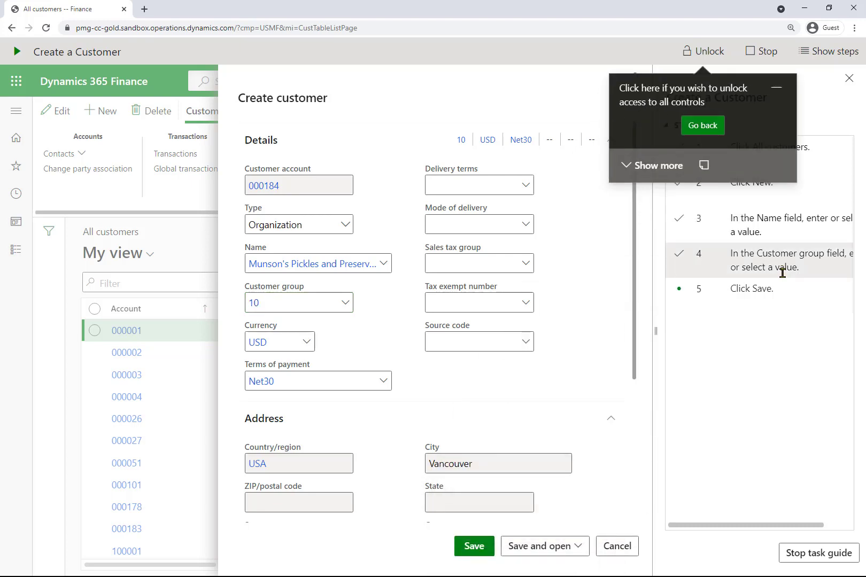
{"action": "left_click", "coordinate": [776, 88]}
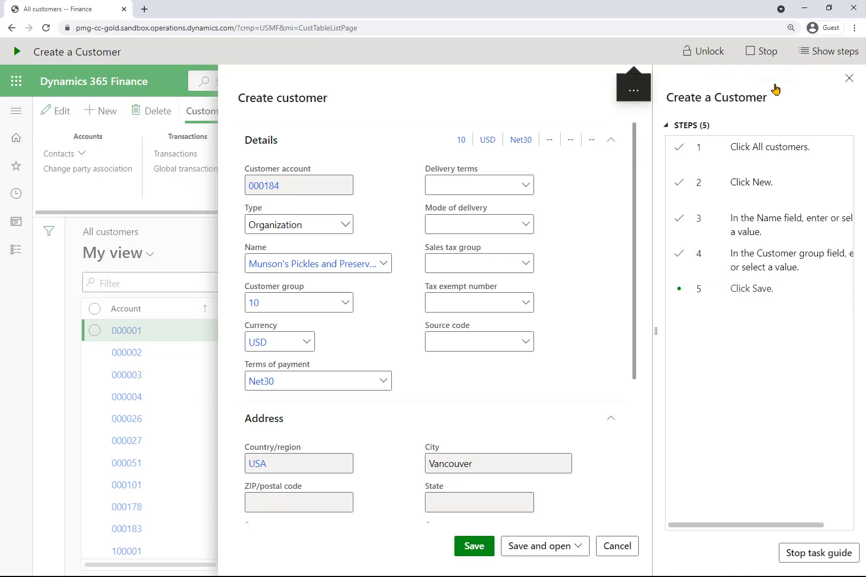
{"action": "left_click", "coordinate": [771, 56]}
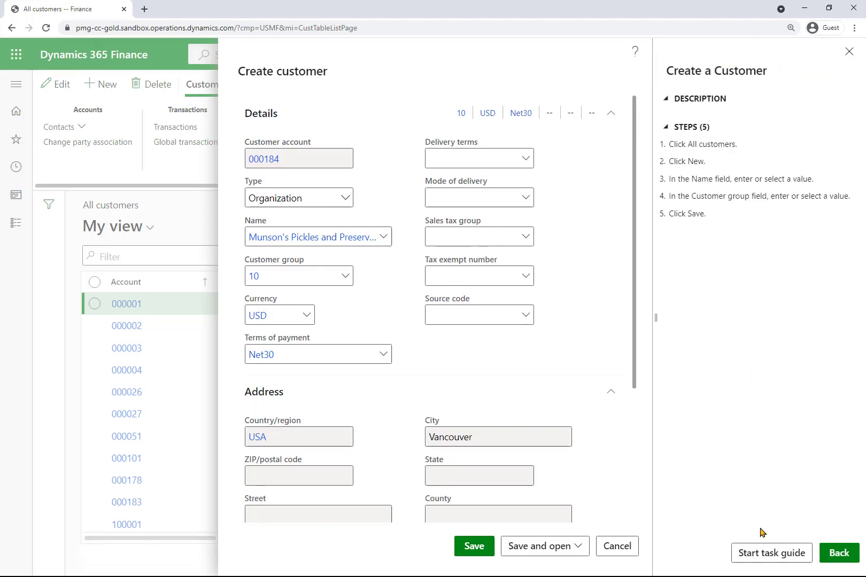
Open Create a Customer.axtr from the computer under Edit recording
{"action": "left_click", "coordinate": [830, 552]}
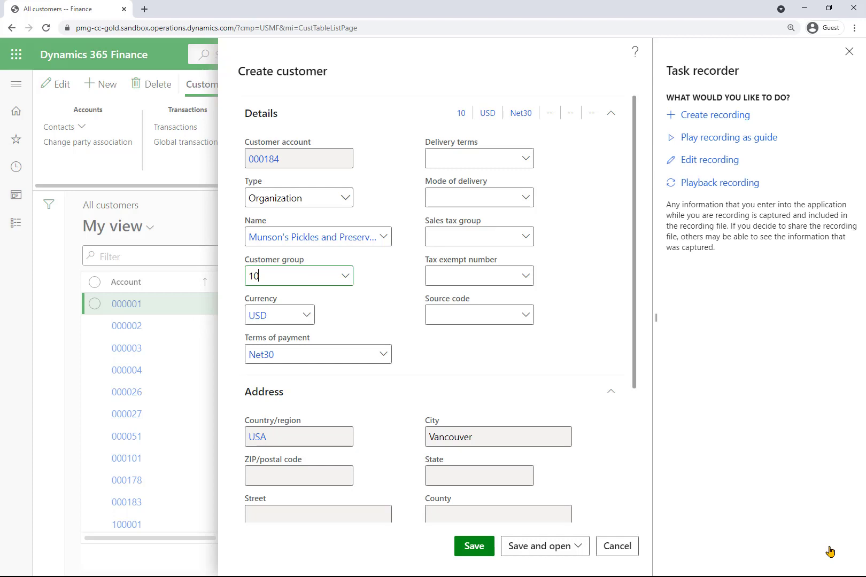
{"action": "left_click", "coordinate": [720, 159]}
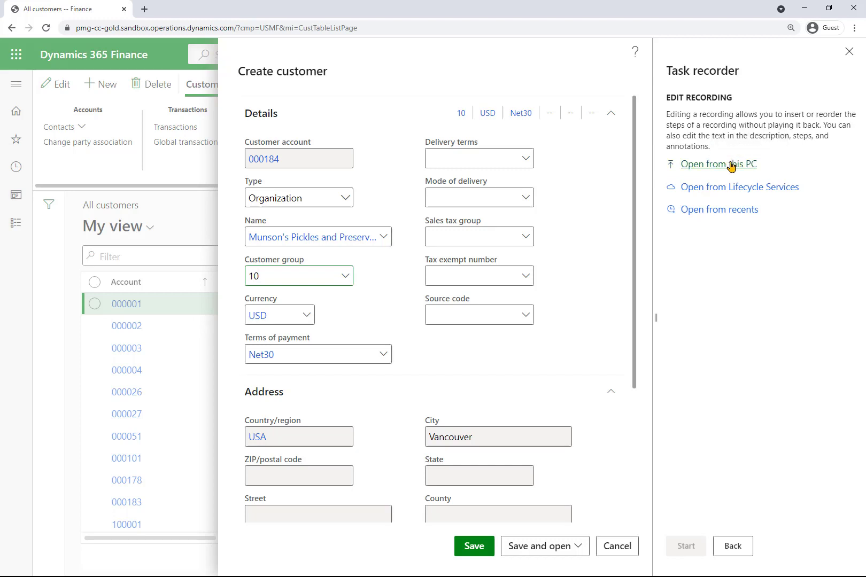
{"action": "left_click", "coordinate": [731, 166]}
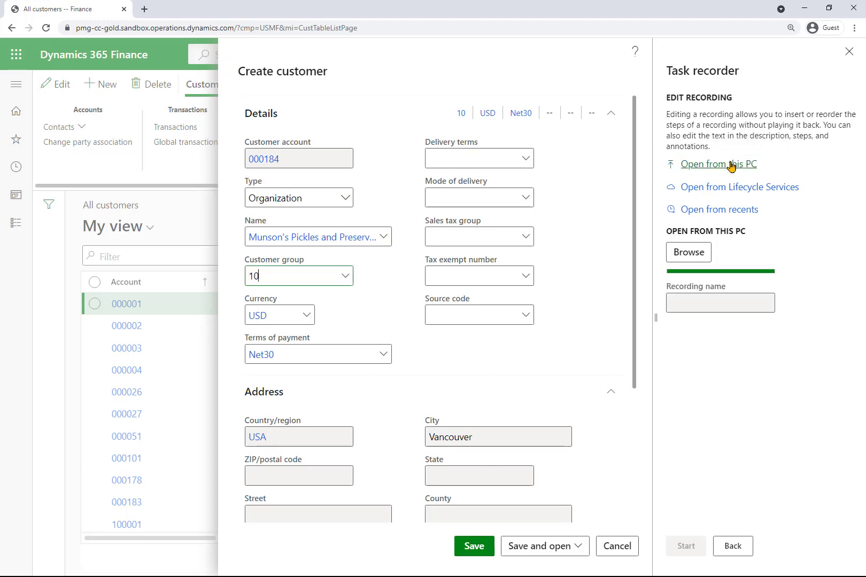
{"action": "left_click", "coordinate": [699, 249]}
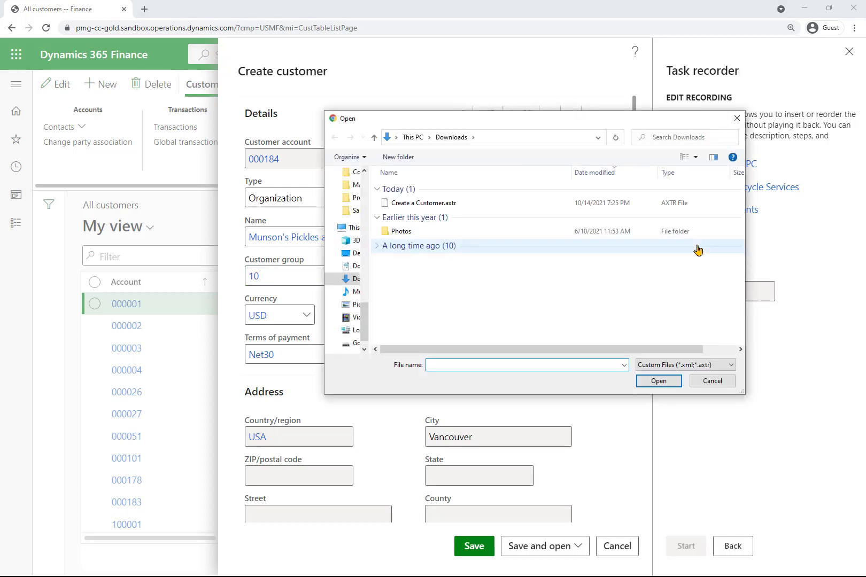
{"action": "left_click", "coordinate": [434, 203]}
{"action": "left_click", "coordinate": [659, 381]}
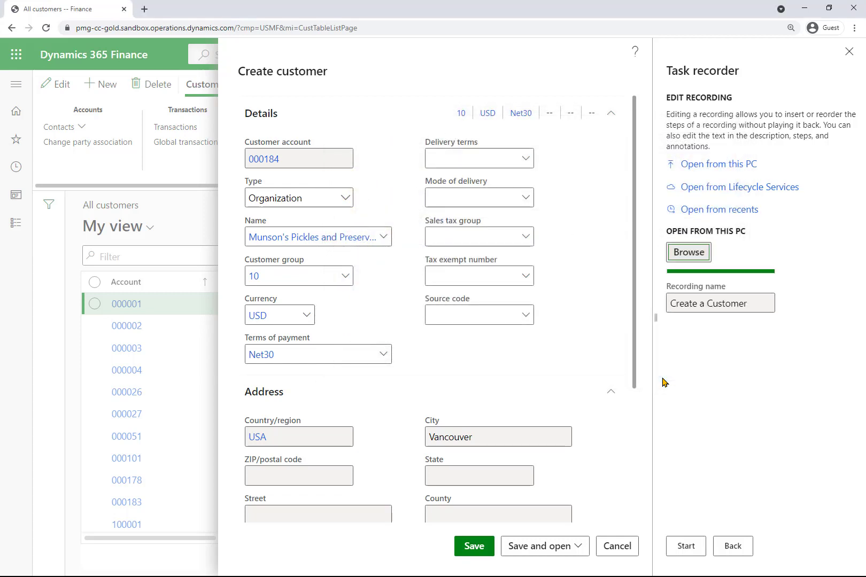
Start editing and inspect the Click New step's settings, closing them unchanged
{"action": "left_click", "coordinate": [688, 549]}
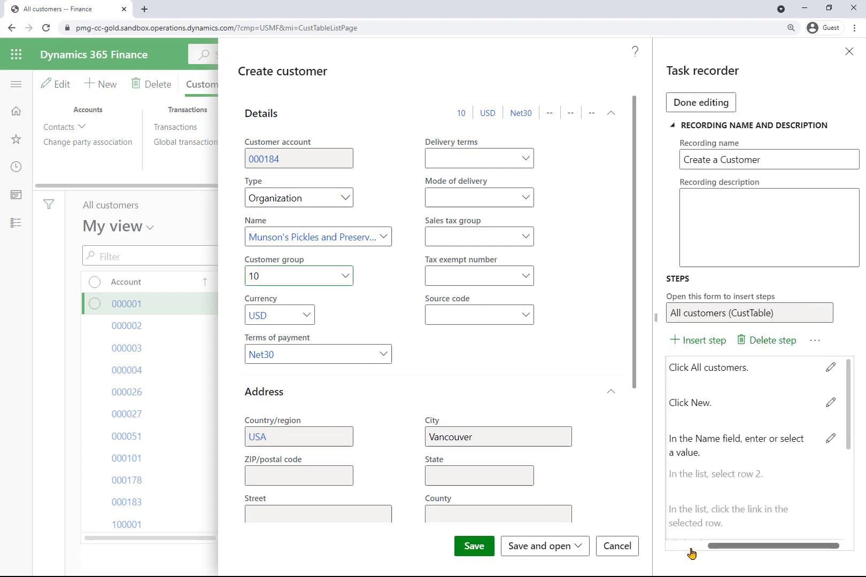
{"action": "mouse_move", "coordinate": [848, 381]}
{"action": "left_mouse_down"}
{"action": "mouse_move", "coordinate": [846, 481]}
{"action": "mouse_move", "coordinate": [840, 398]}
{"action": "left_mouse_up"}
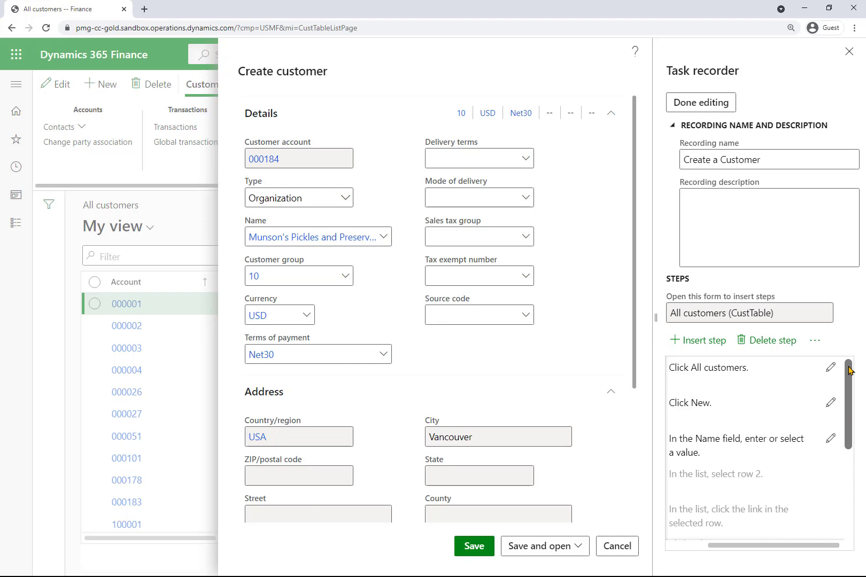
{"action": "left_click", "coordinate": [834, 401]}
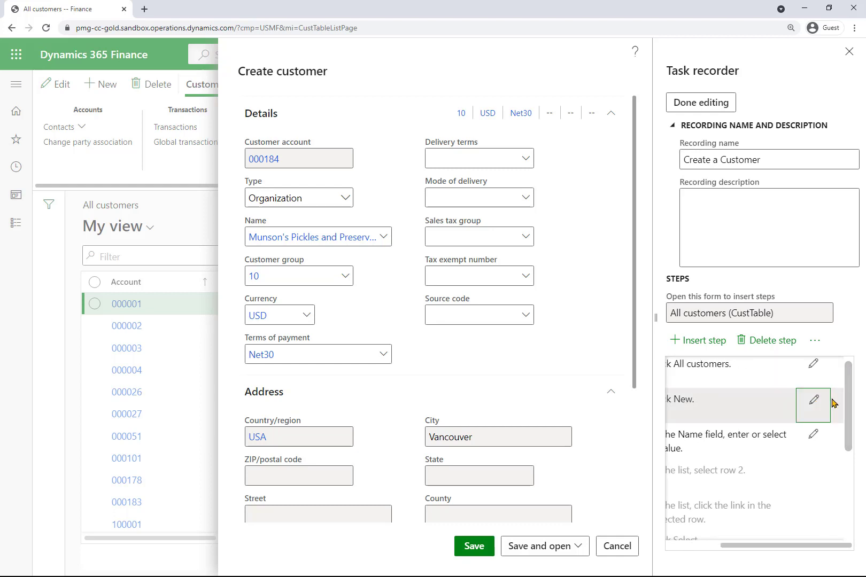
{"action": "left_click", "coordinate": [814, 401]}
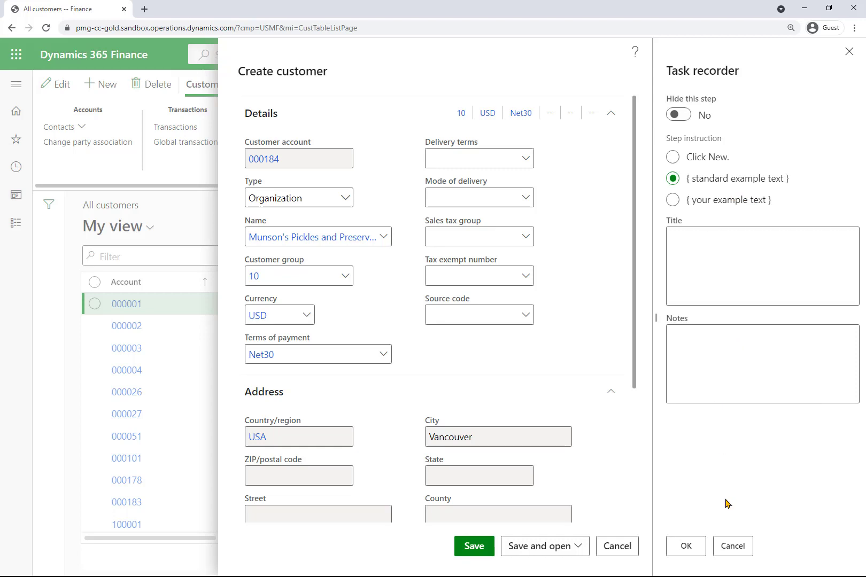
{"action": "left_click", "coordinate": [731, 548]}
Select step 5, Click Save, as the point for inserting new steps
{"action": "scroll", "coordinate": [851, 486], "scroll_direction": "down", "scroll_amount": 3}
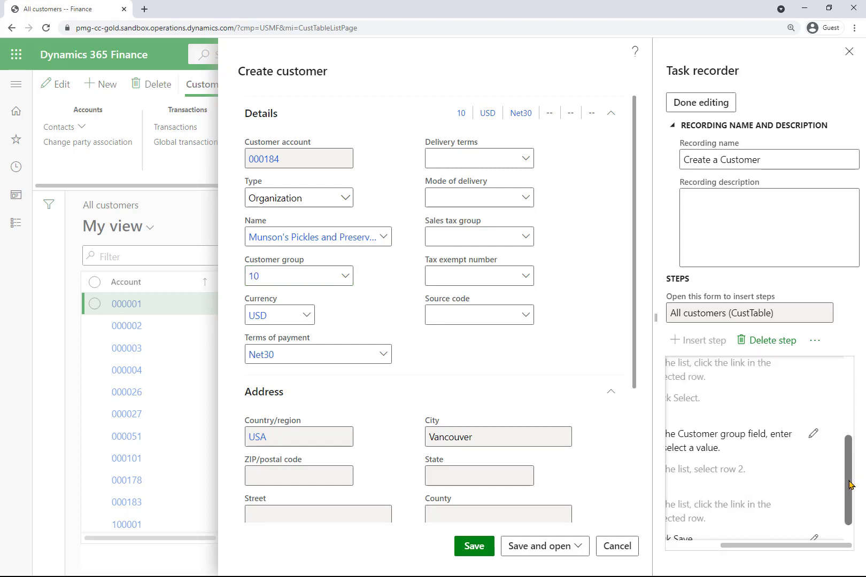
{"action": "left_click", "coordinate": [713, 546]}
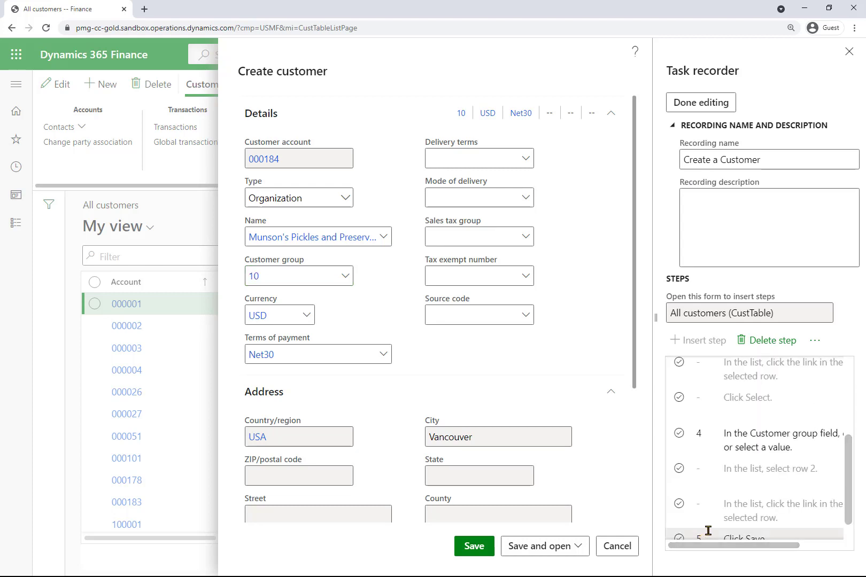
{"action": "left_click", "coordinate": [709, 531]}
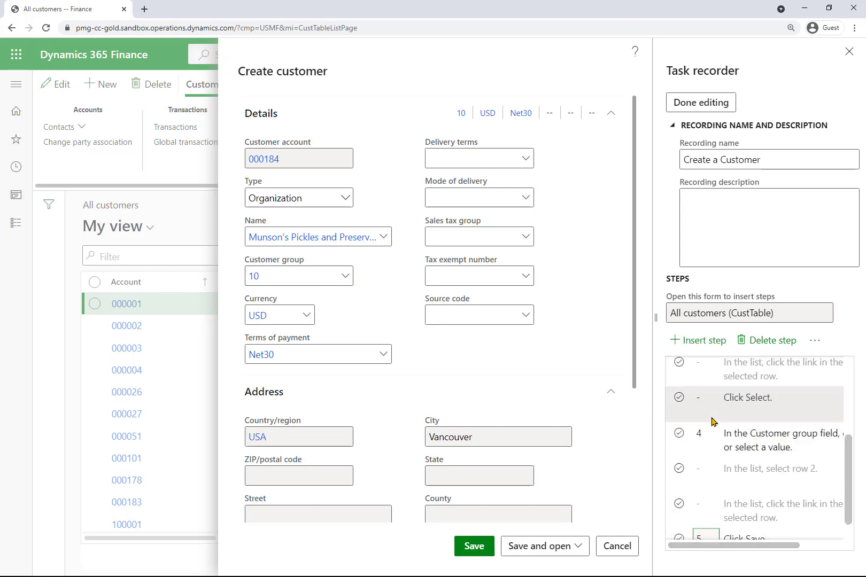
Insert a recorded step after Click Save setting customer 000184's Delivery terms to CFR
{"action": "left_click", "coordinate": [705, 341]}
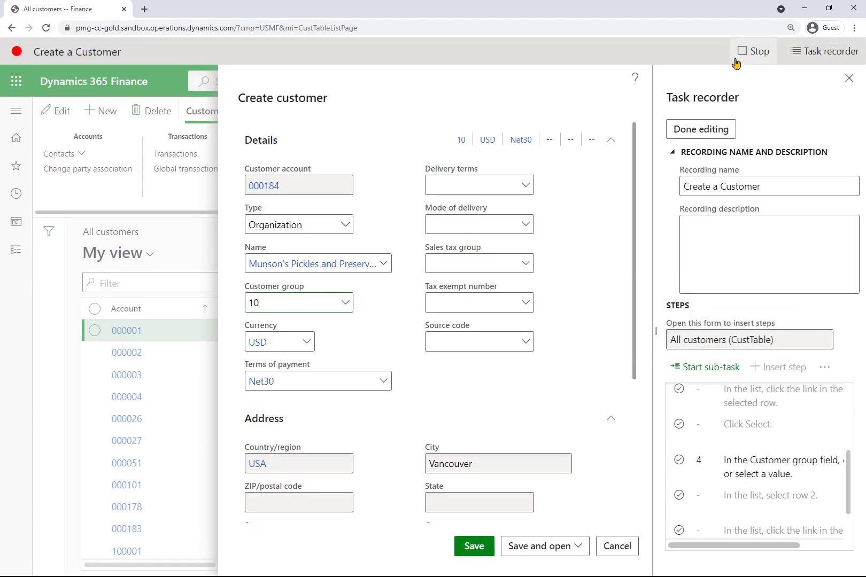
{"action": "scroll", "coordinate": [635, 392], "scroll_direction": "down", "scroll_amount": 4}
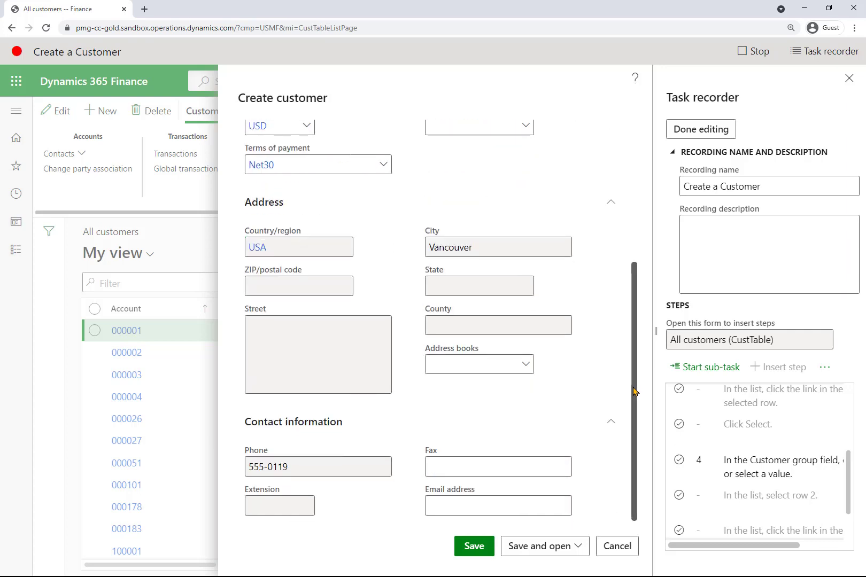
{"action": "scroll", "coordinate": [637, 254], "scroll_direction": "up", "scroll_amount": 4}
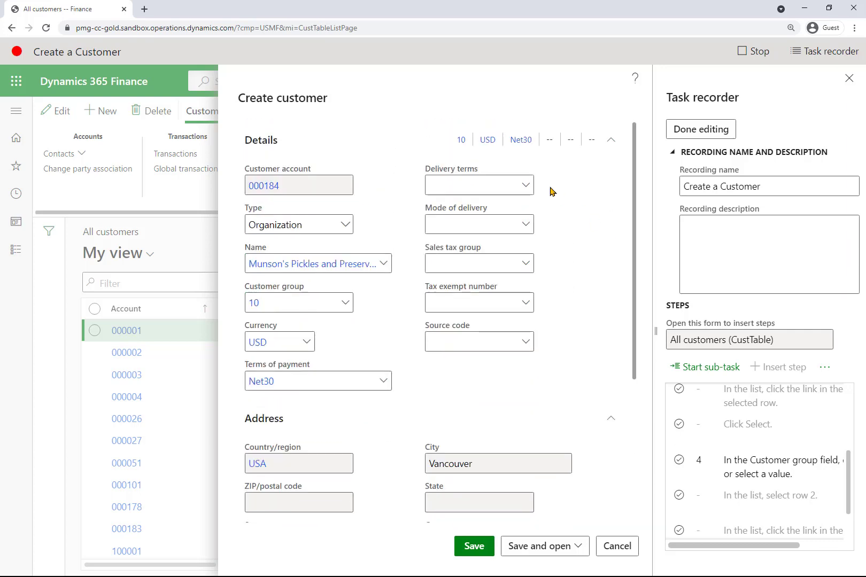
{"action": "left_click", "coordinate": [528, 183]}
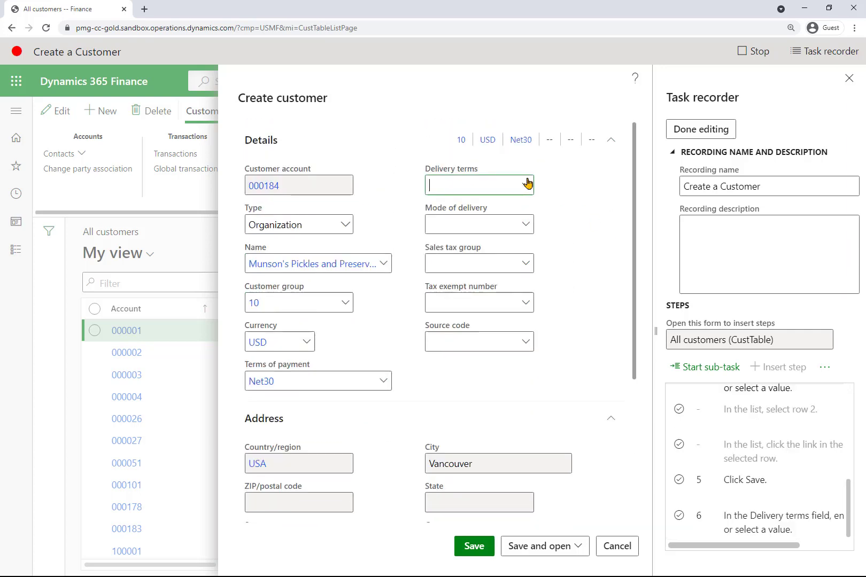
{"action": "left_click", "coordinate": [528, 183]}
{"action": "left_click", "coordinate": [500, 233]}
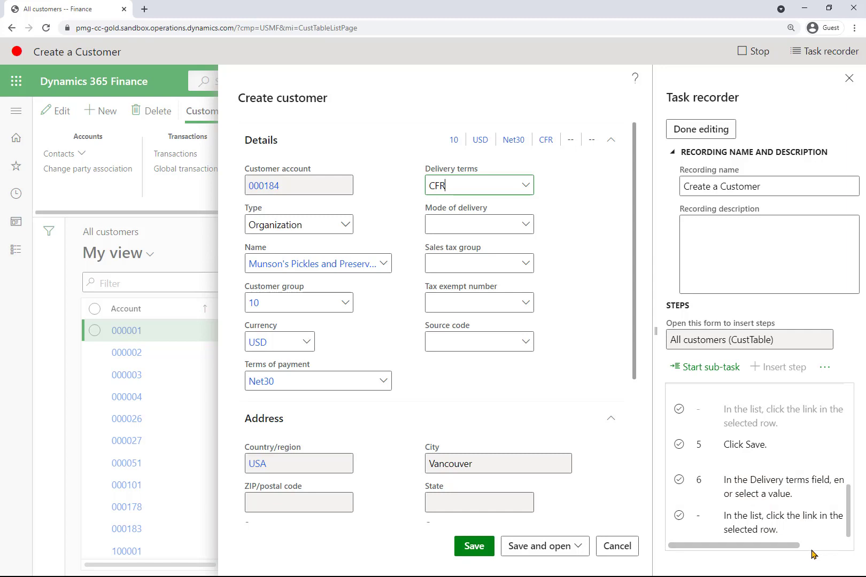
{"action": "mouse_move", "coordinate": [732, 546]}
{"action": "left_mouse_down"}
{"action": "mouse_move", "coordinate": [812, 550]}
{"action": "mouse_move", "coordinate": [732, 551]}
{"action": "left_mouse_up"}
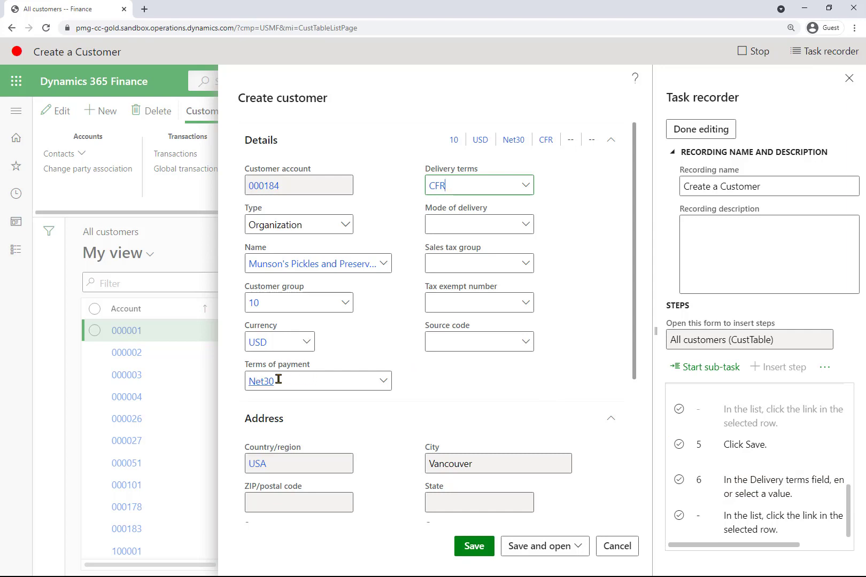
Record a Current value validation on the Terms of payment field for 'Net30'
{"action": "right_click", "coordinate": [344, 379]}
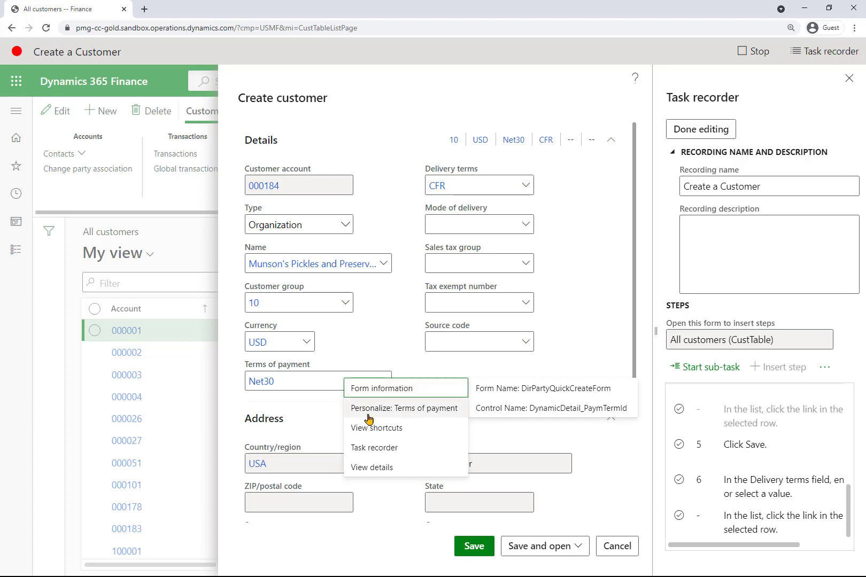
{"action": "mouse_move", "coordinate": [396, 451]}
{"action": "mouse_move", "coordinate": [508, 490]}
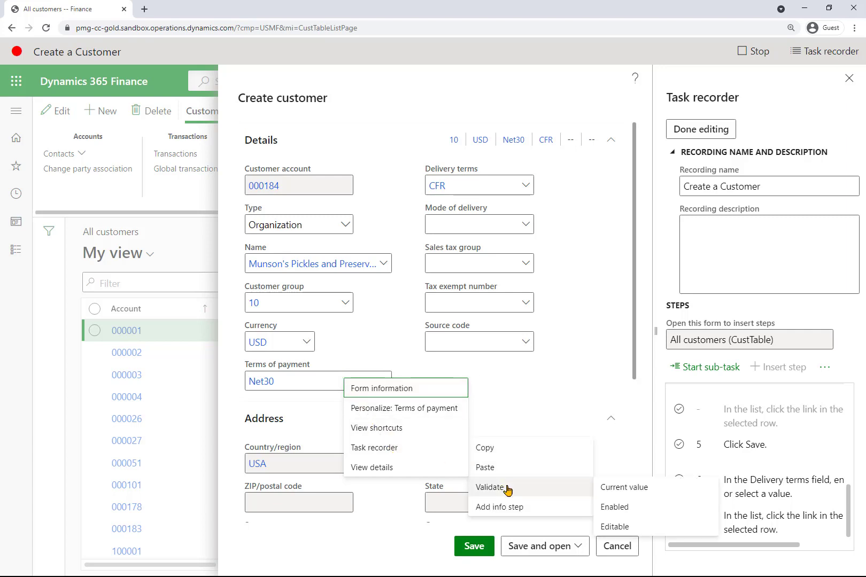
{"action": "left_click", "coordinate": [641, 497]}
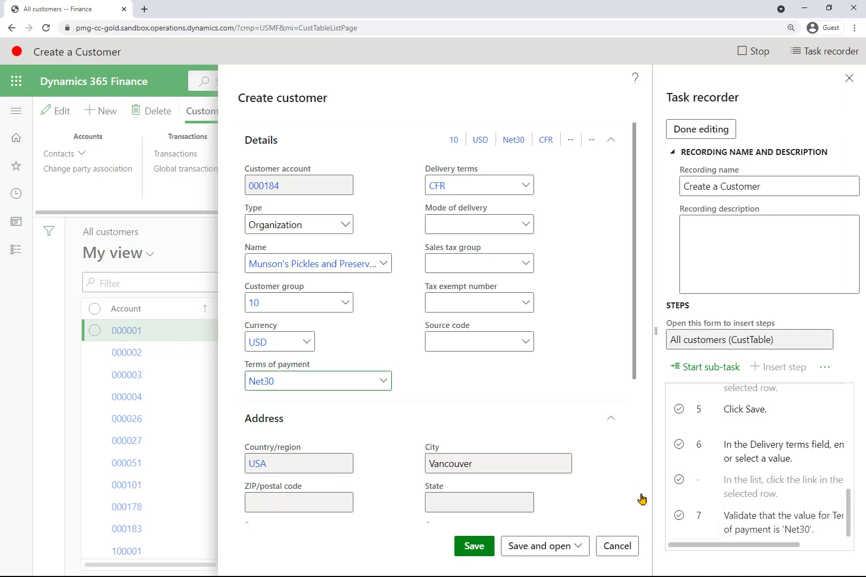
{"action": "mouse_move", "coordinate": [775, 545]}
{"action": "left_mouse_down"}
{"action": "mouse_move", "coordinate": [810, 548]}
{"action": "mouse_move", "coordinate": [801, 544]}
{"action": "left_mouse_up"}
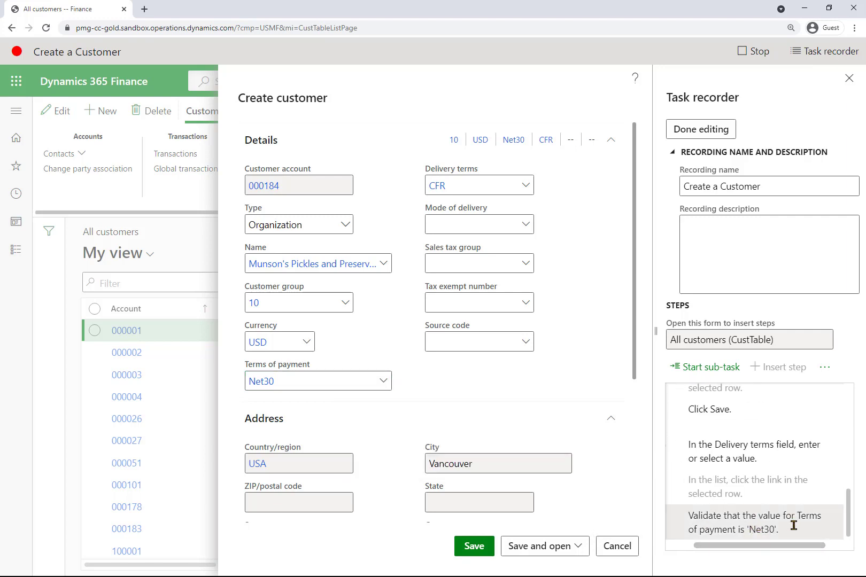